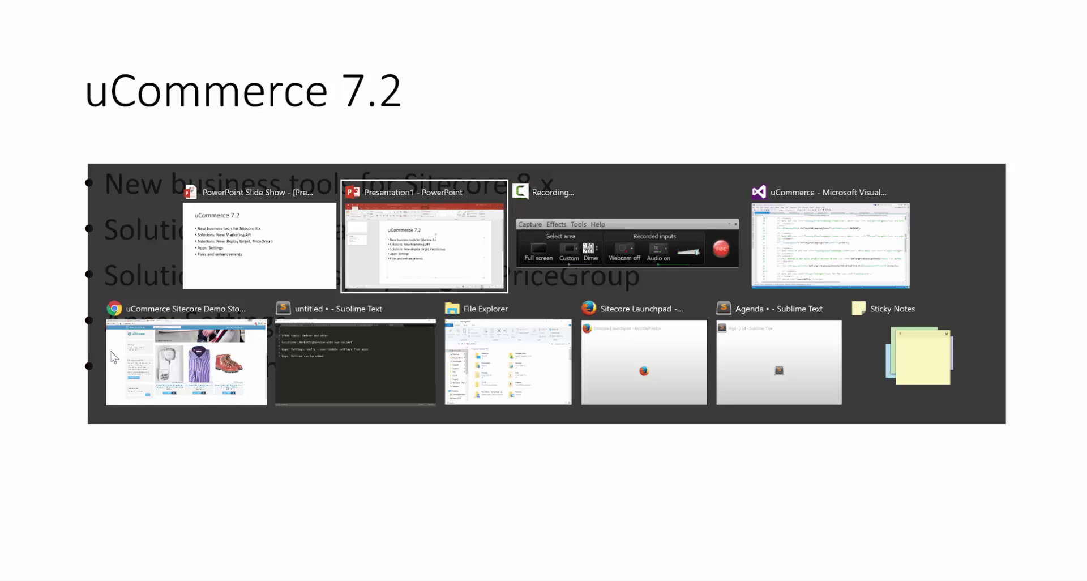
pyautogui.hotkey('alt', 'Tab')
pyautogui.hotkey('alt', 'Tab')
pyautogui.hotkey('alt', 'Tab')
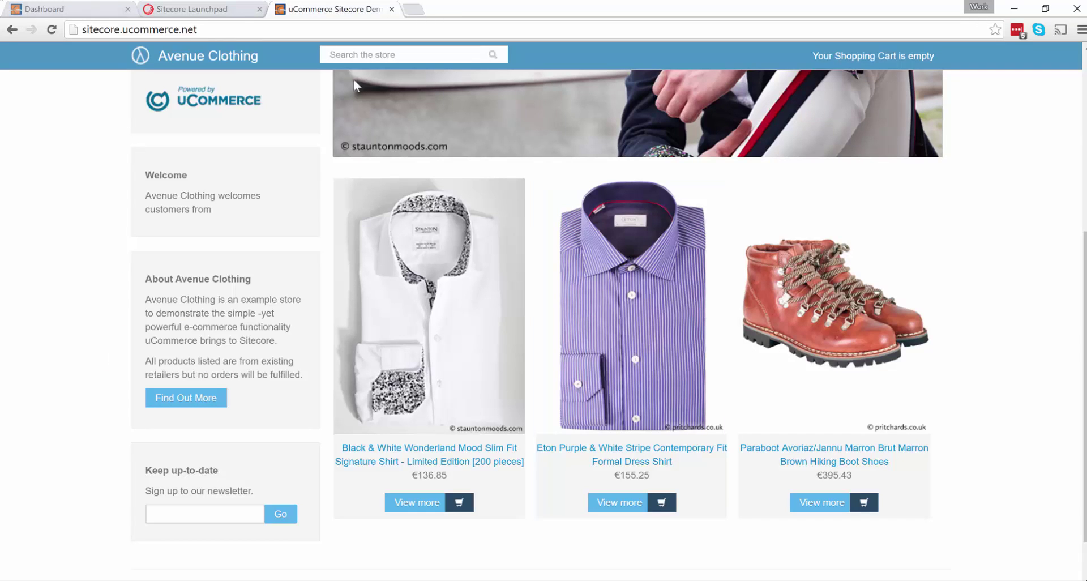
# - Switch from the slideshow to the Sitecore browser window and return to the Launchpad
pyautogui.click(76, 7)
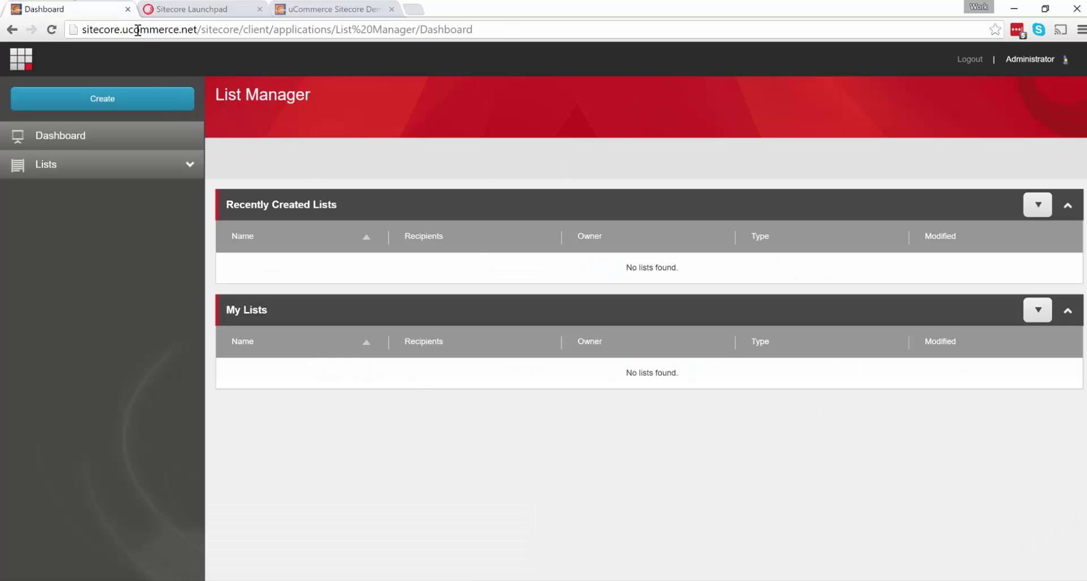
pyautogui.click(21, 65)
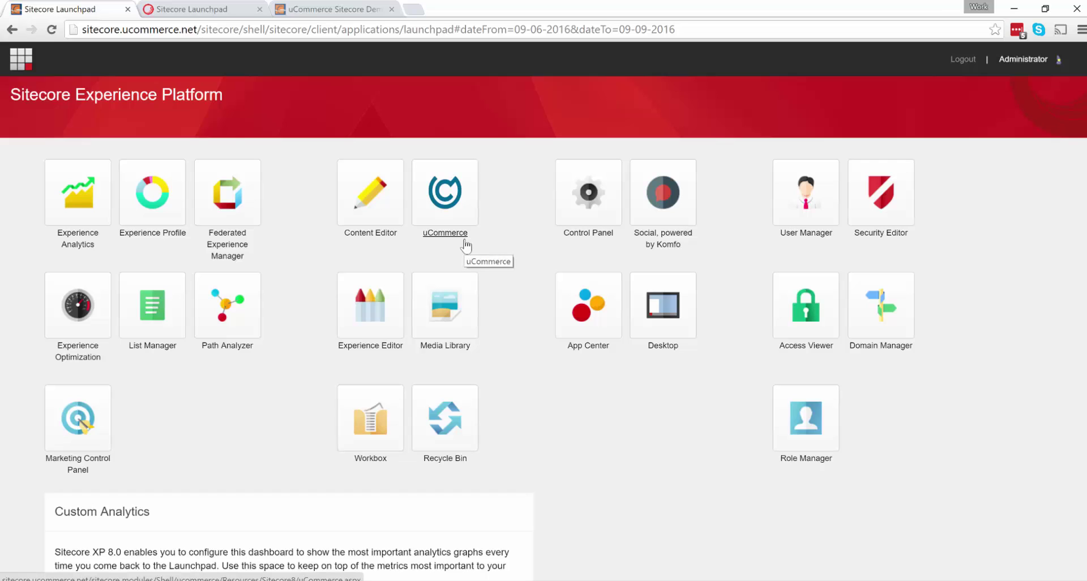
pyautogui.click(447, 211)
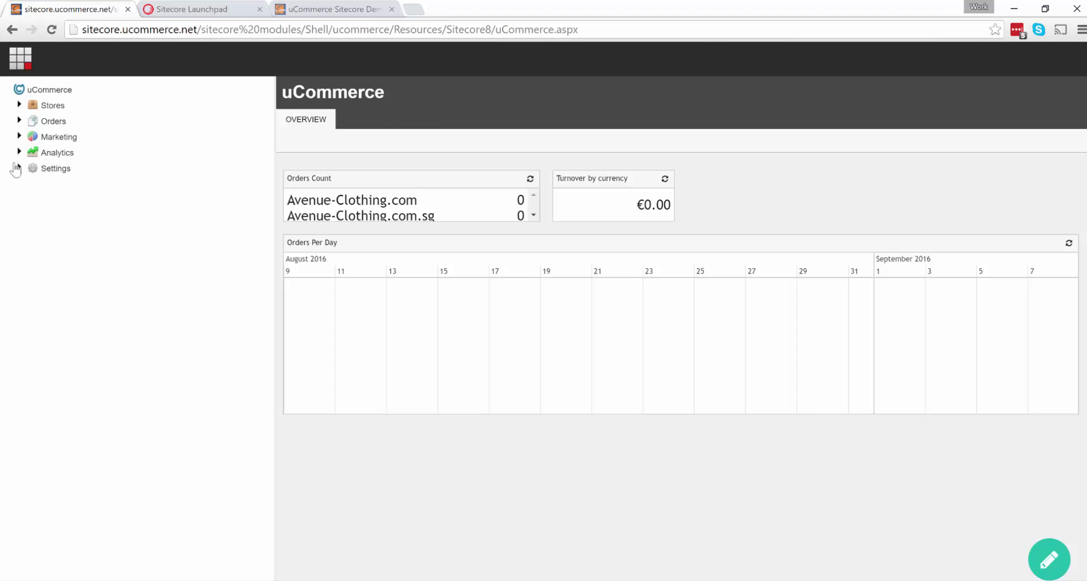
pyautogui.click(24, 60)
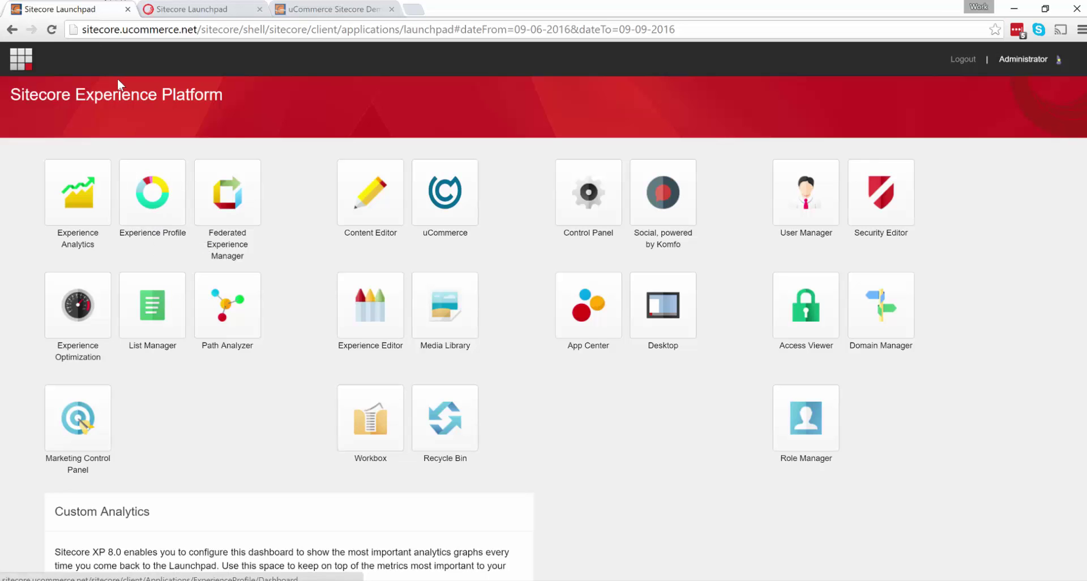
# - Load sctest/sitecore to reach the Launchpad with Catalog, Order and Promotion Manager apps
pyautogui.hotkey('ctrl', 'l')
pyautogui.write('sctest/site')
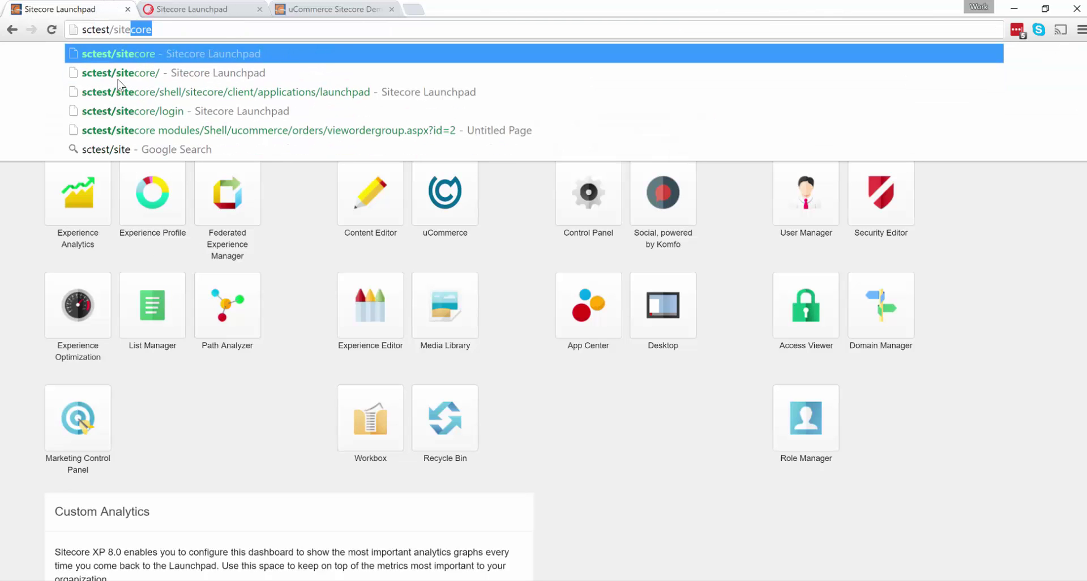
pyautogui.write('core')
pyautogui.press('Return')
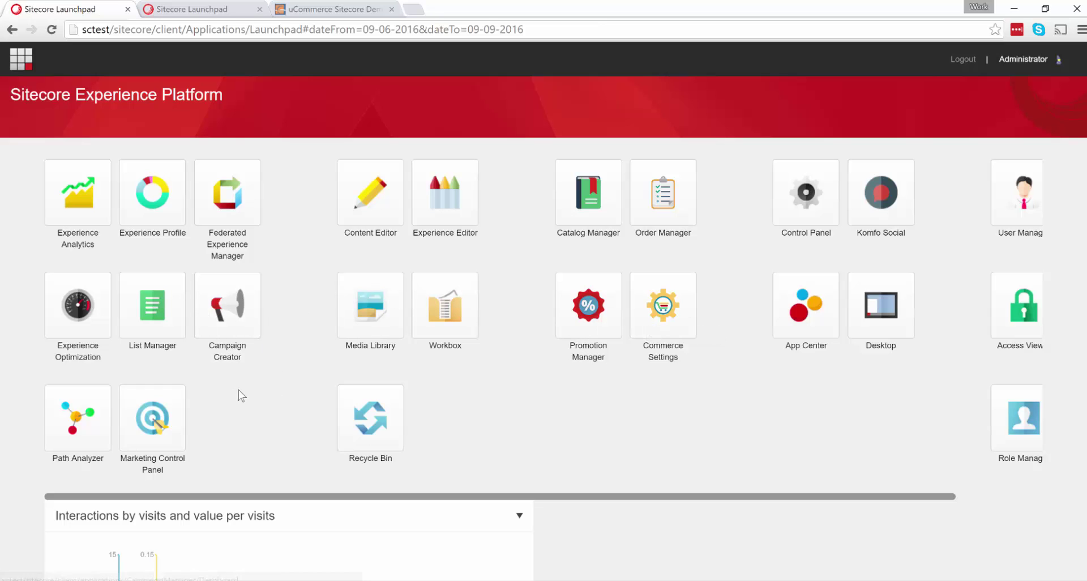
# - Open List Manager to see the Test1 contact list with 0 recipients
pyautogui.click(157, 312)
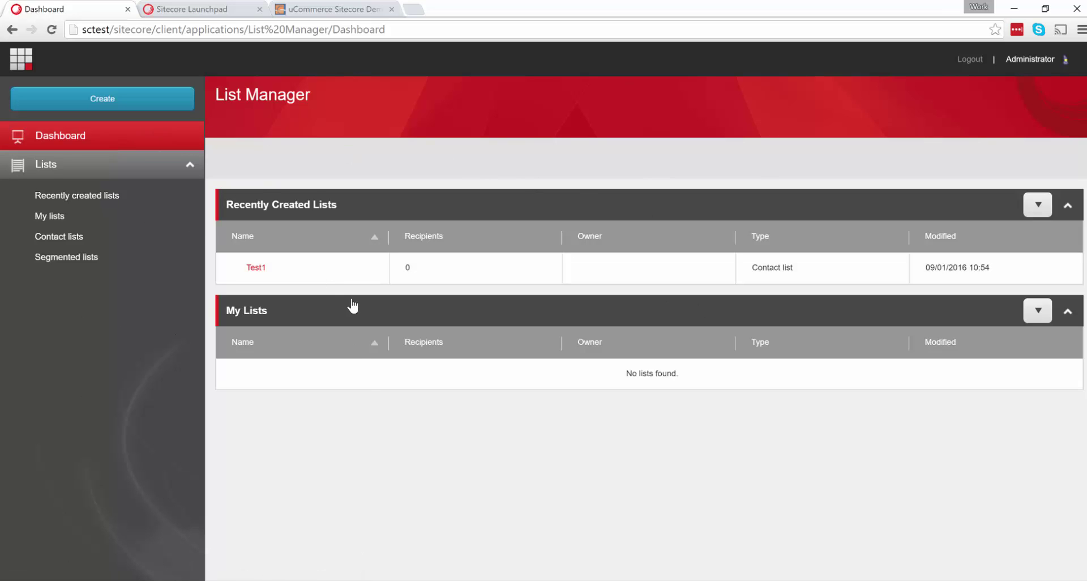
# - Expand the Avenue-Clothing.com store's Demo Catalog and open its Tops category
pyautogui.click(20, 63)
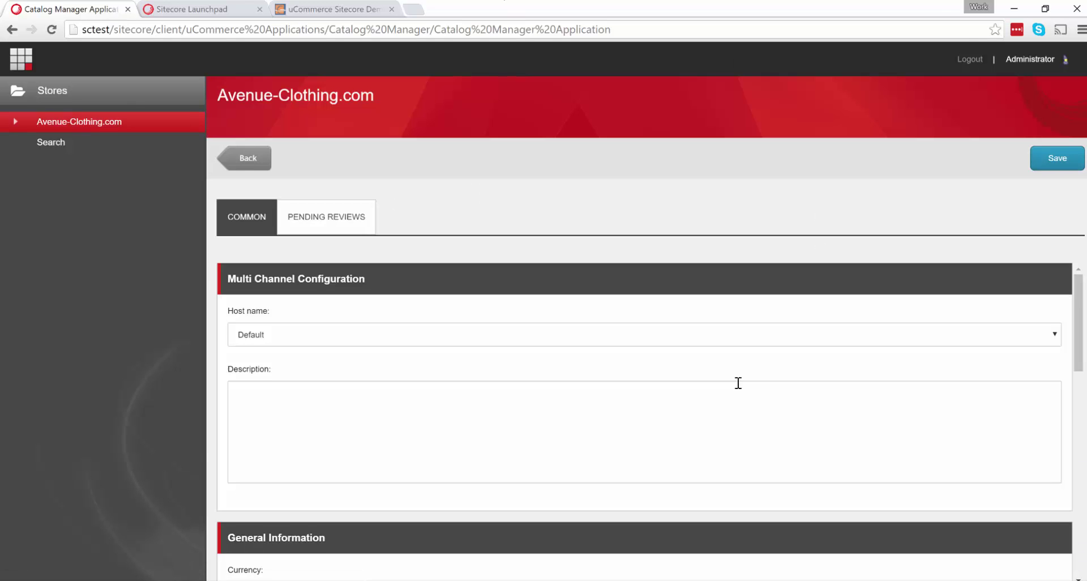
pyautogui.scroll(-5, 738, 382)
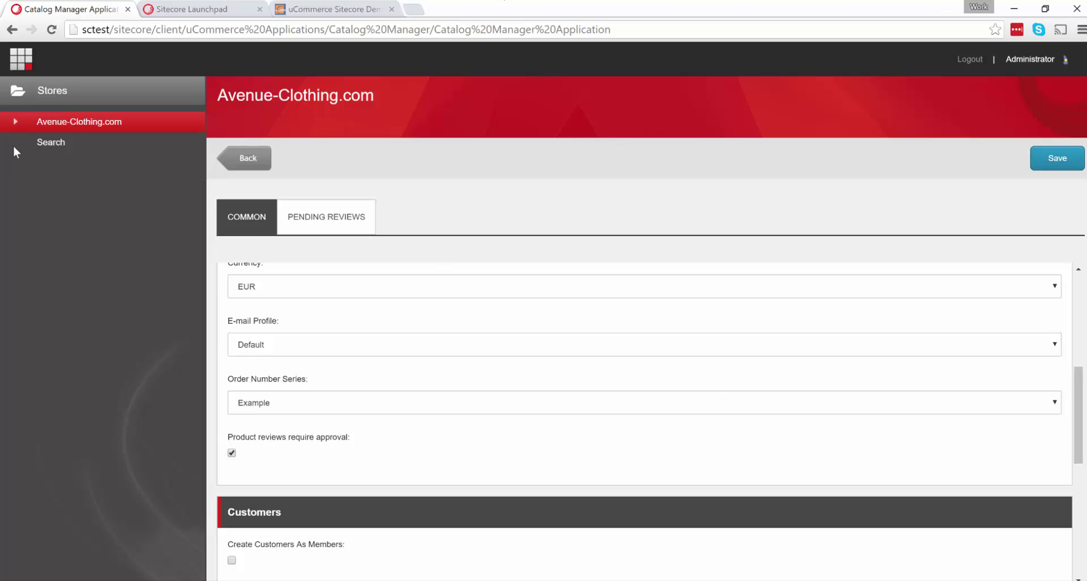
pyautogui.click(14, 126)
pyautogui.click(65, 143)
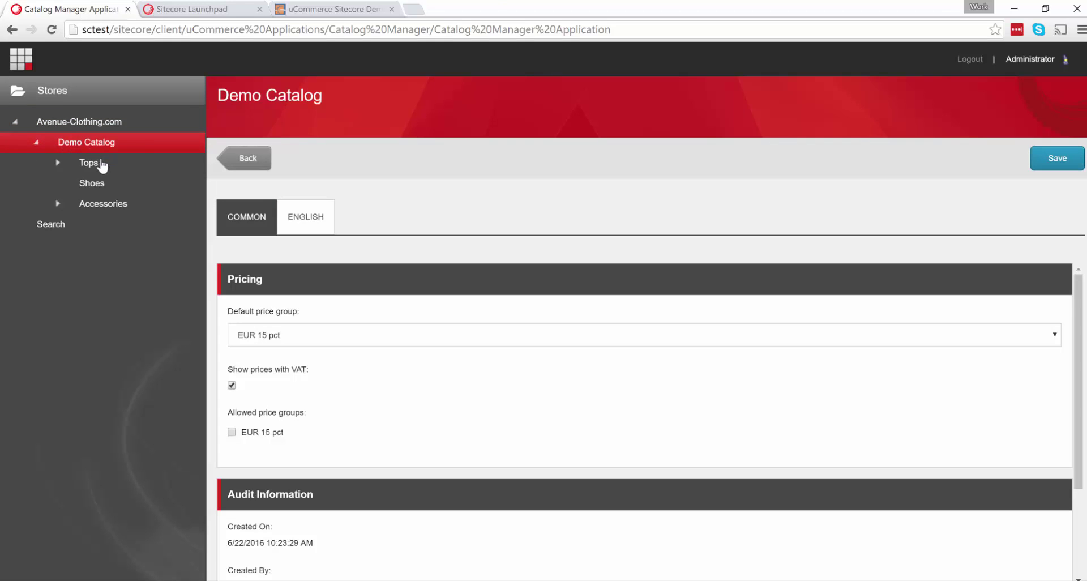
pyautogui.click(101, 164)
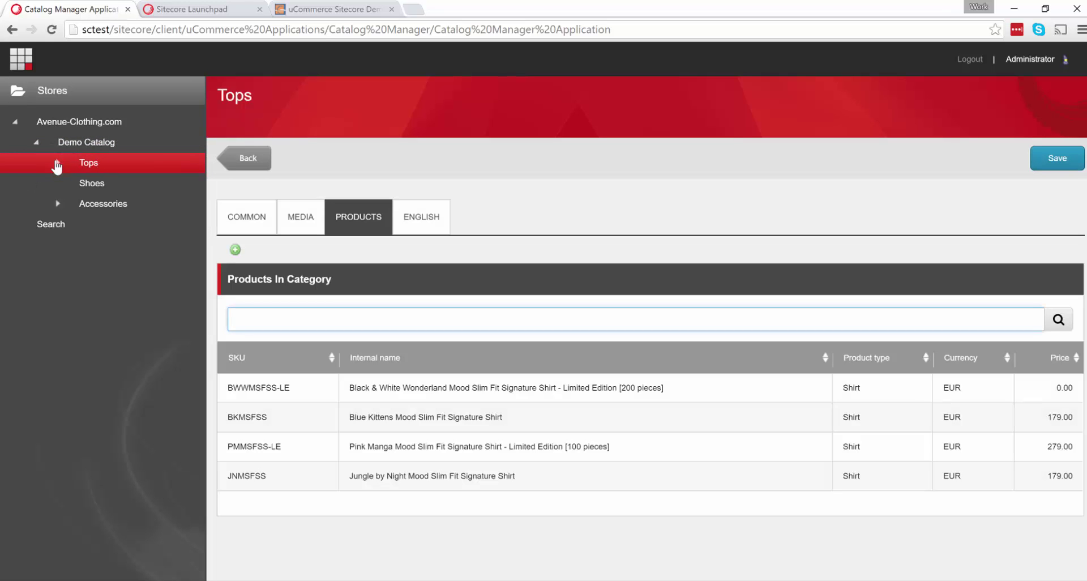
# - Browse the products of the Formal subcategory under Tops, then return to the launchpad
pyautogui.click(57, 163)
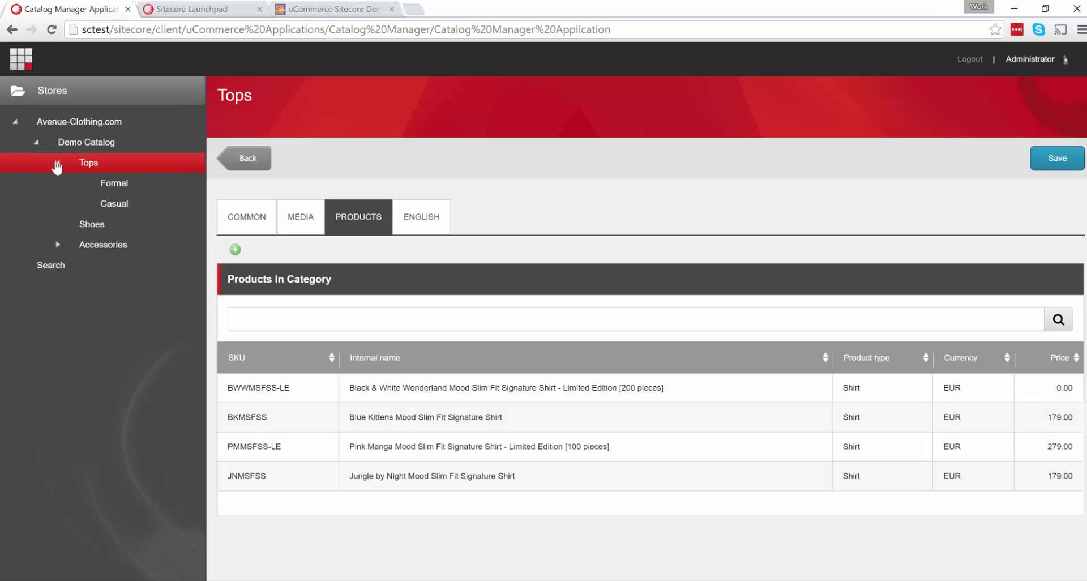
pyautogui.click(110, 187)
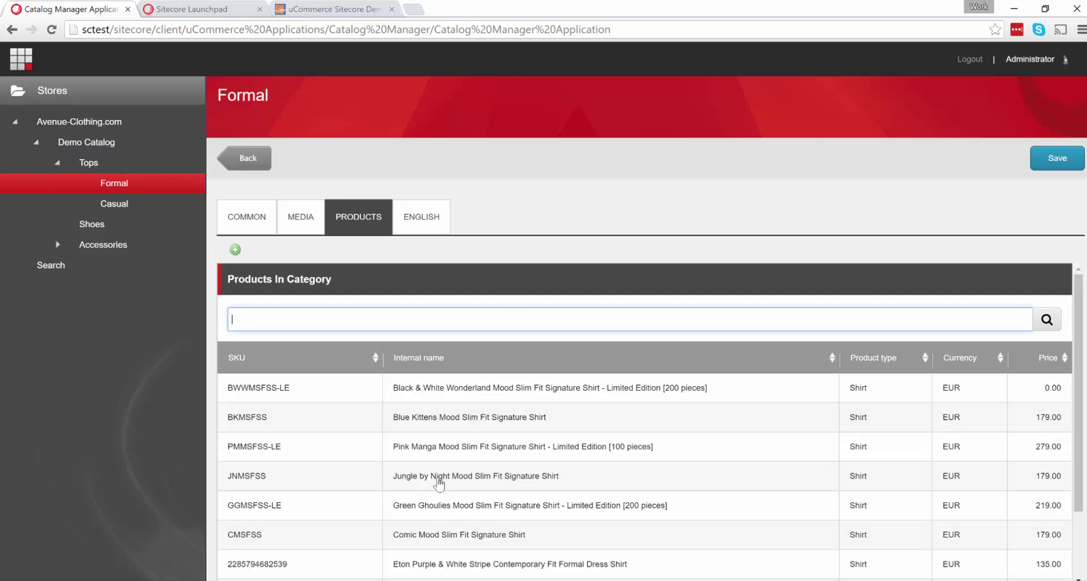
pyautogui.scroll(-3, 439, 453)
pyautogui.scroll(3, 439, 481)
pyautogui.click(21, 64)
# - In Order Manager, list New order status orders and review the TEST-2 order's overview and lines
pyautogui.click(679, 219)
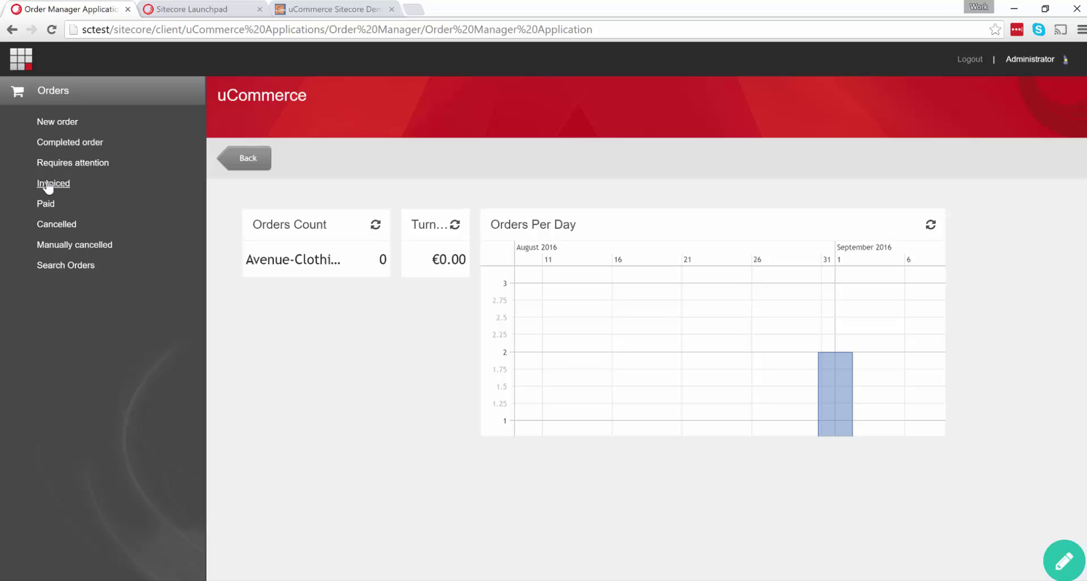
pyautogui.click(55, 124)
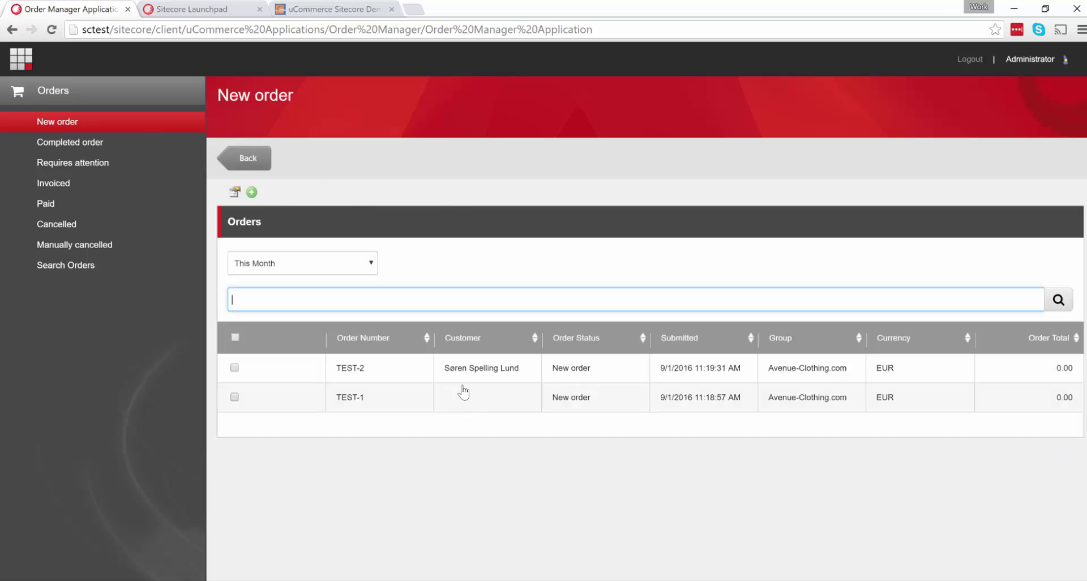
pyautogui.click(495, 379)
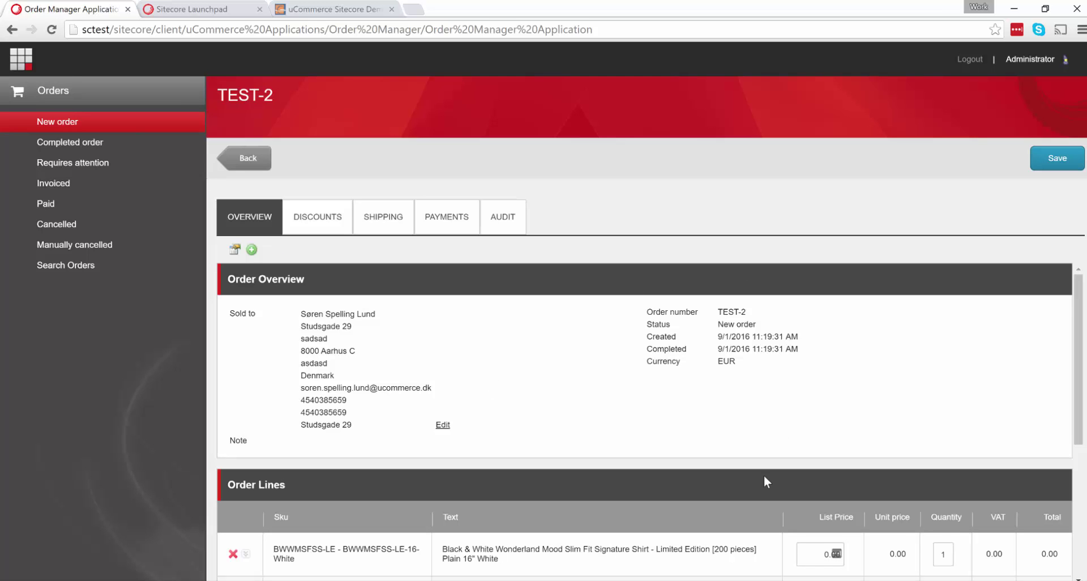
pyautogui.scroll(-4, 764, 474)
pyautogui.scroll(5, 764, 478)
# - From the launchpad, open Promotion Manager's Default Campaign and its Discounted unit price promotion
pyautogui.click(21, 67)
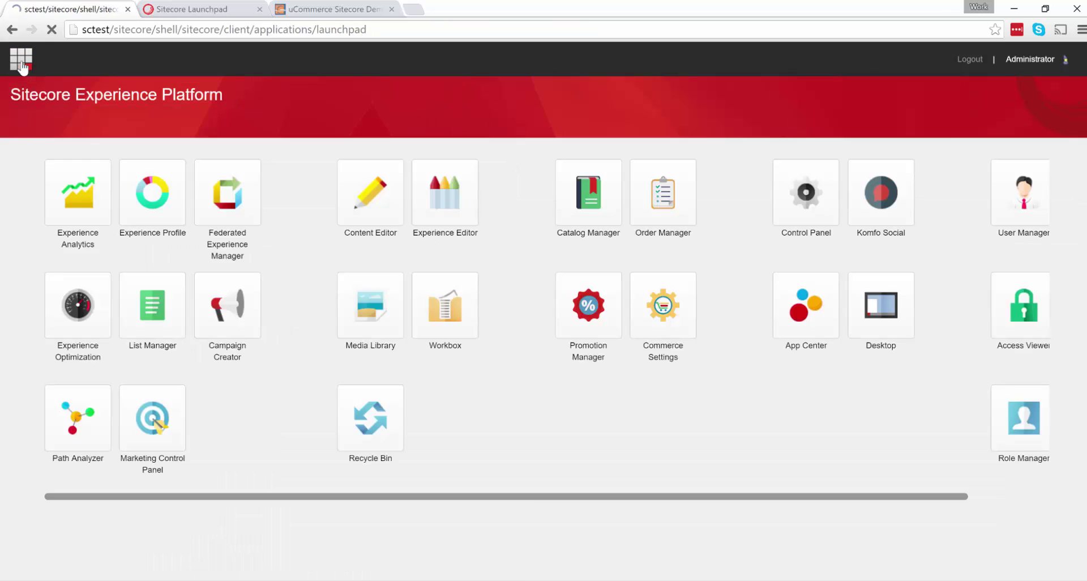
pyautogui.click(588, 328)
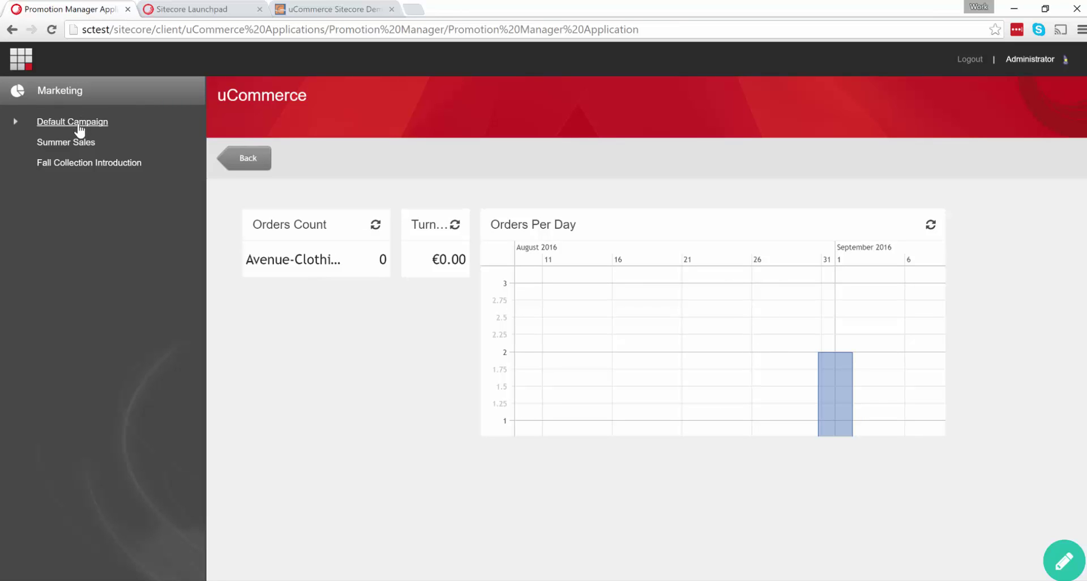
pyautogui.click(80, 126)
pyautogui.click(16, 123)
pyautogui.click(99, 147)
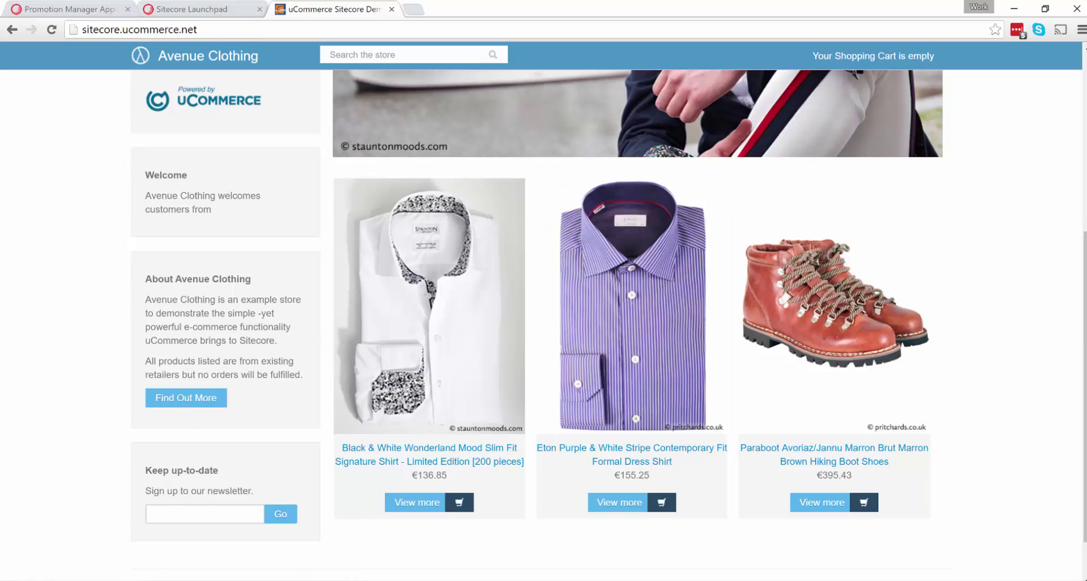
# - Highlight GetTargetedCampaignItems on line 21 of ITargetingService.cs and review its overloads, then return to the store
pyautogui.click(270, 535)
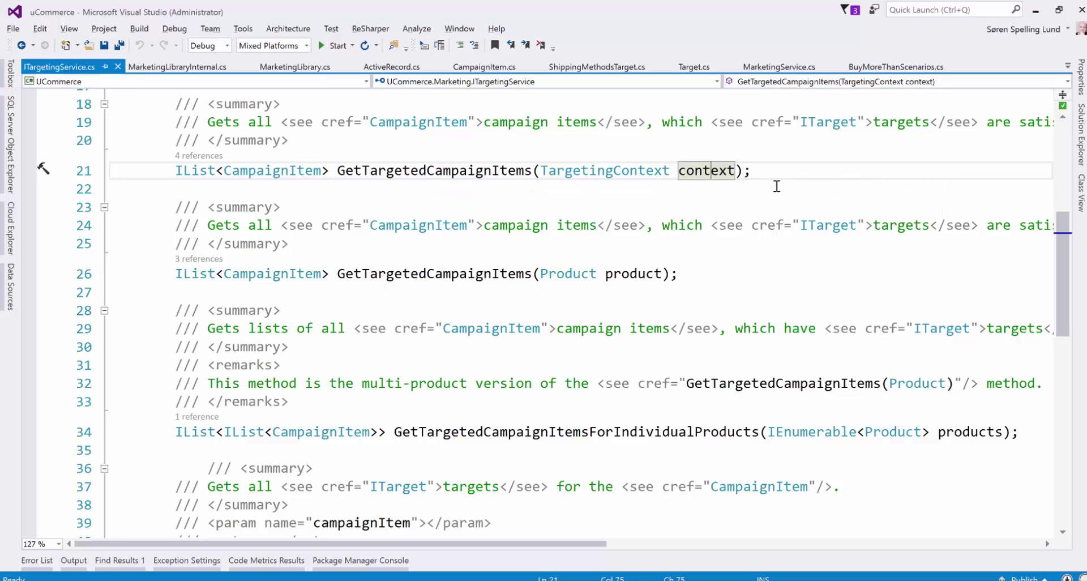
pyautogui.click(777, 171)
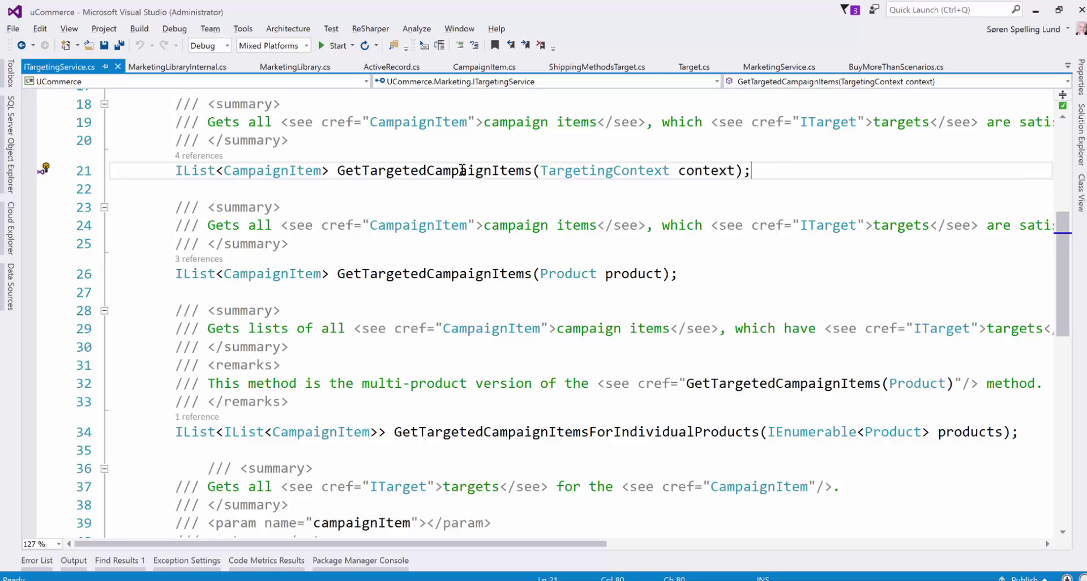
pyautogui.moveTo(337, 171); pyautogui.dragTo(532, 171)
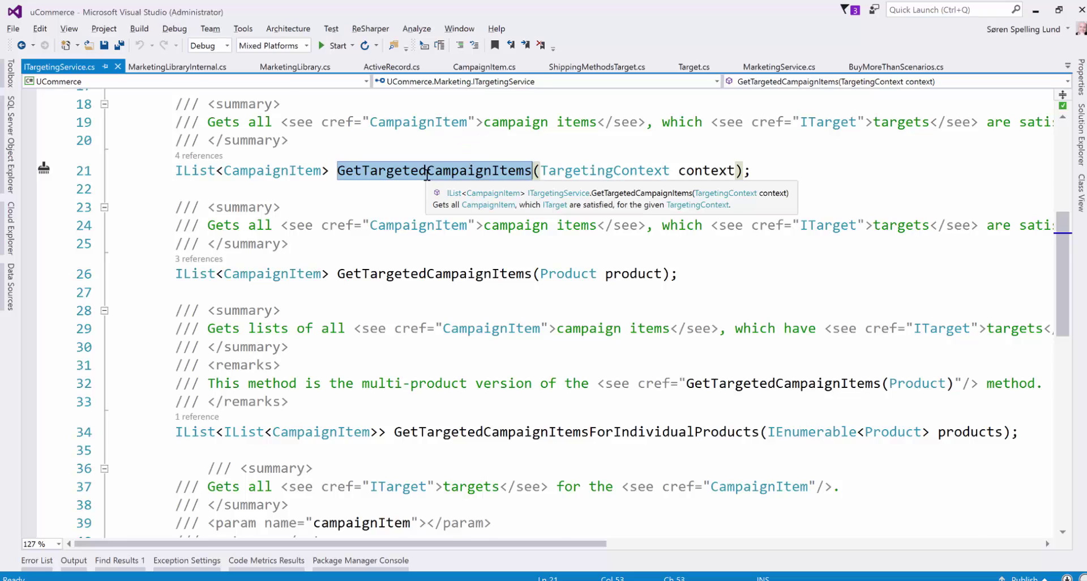
pyautogui.scroll(3, 426, 176)
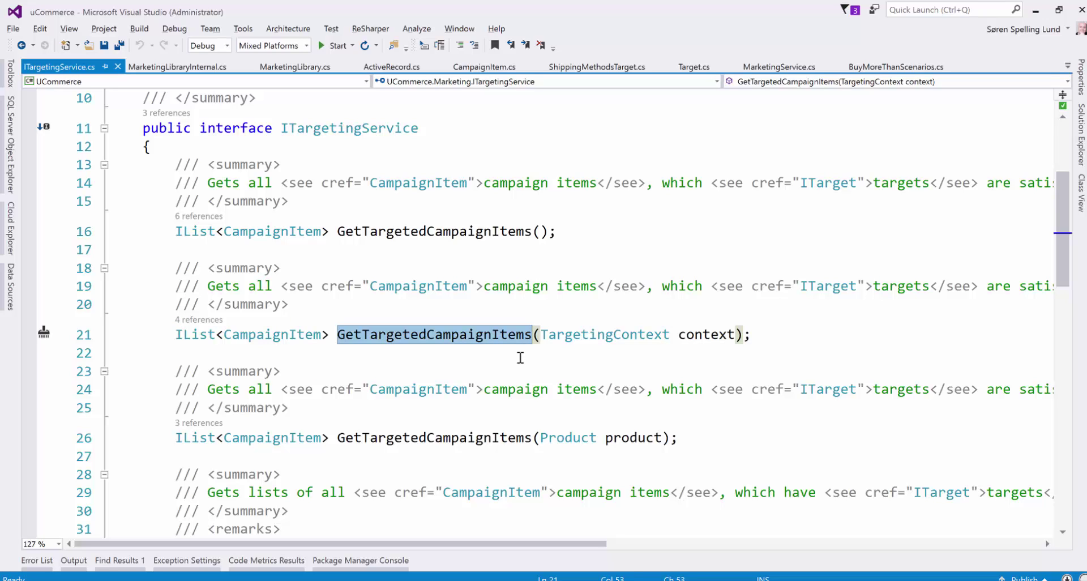
pyautogui.click(782, 334)
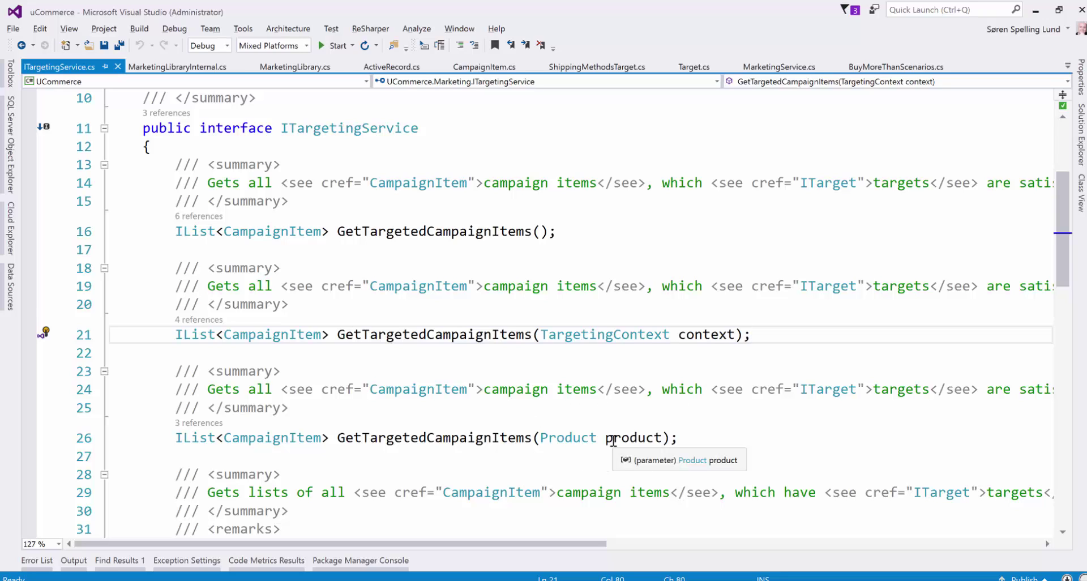
pyautogui.hotkey('alt', 'Tab')
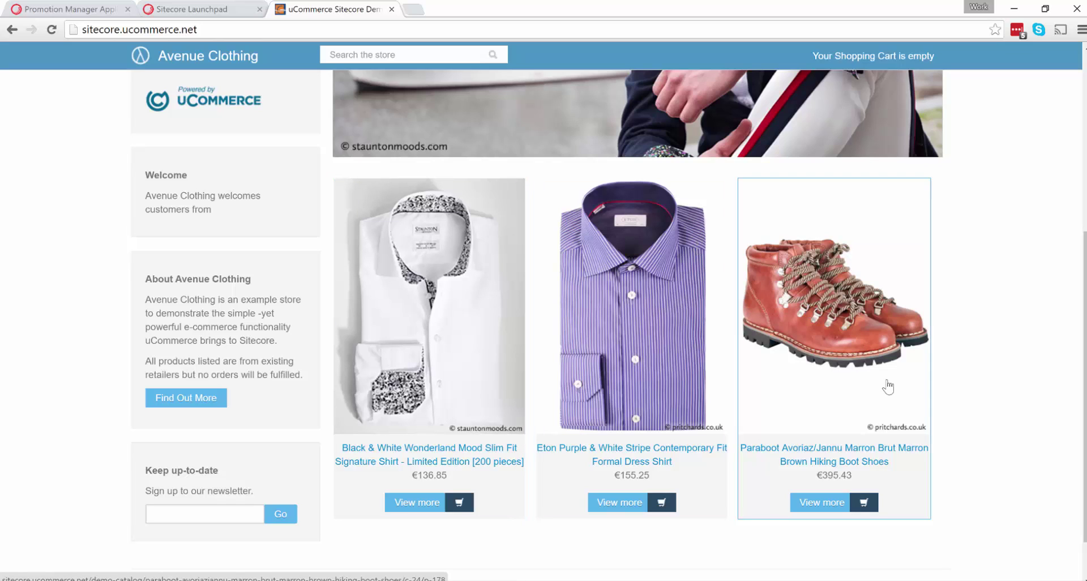
# - Switch to the full-screen uCommerce 7.2 overview slide show
pyautogui.hotkey('alt', 'Tab')
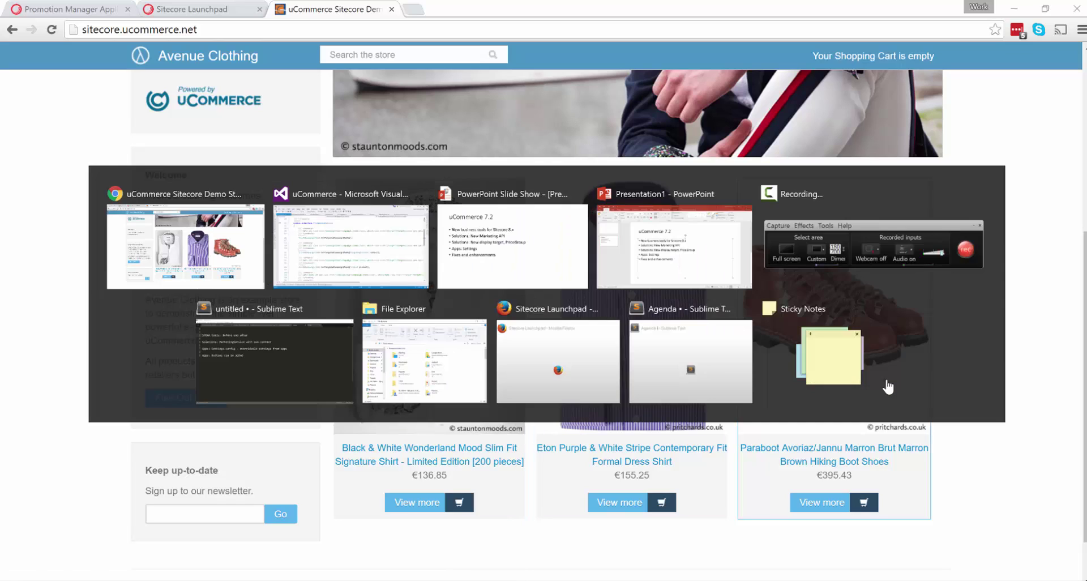